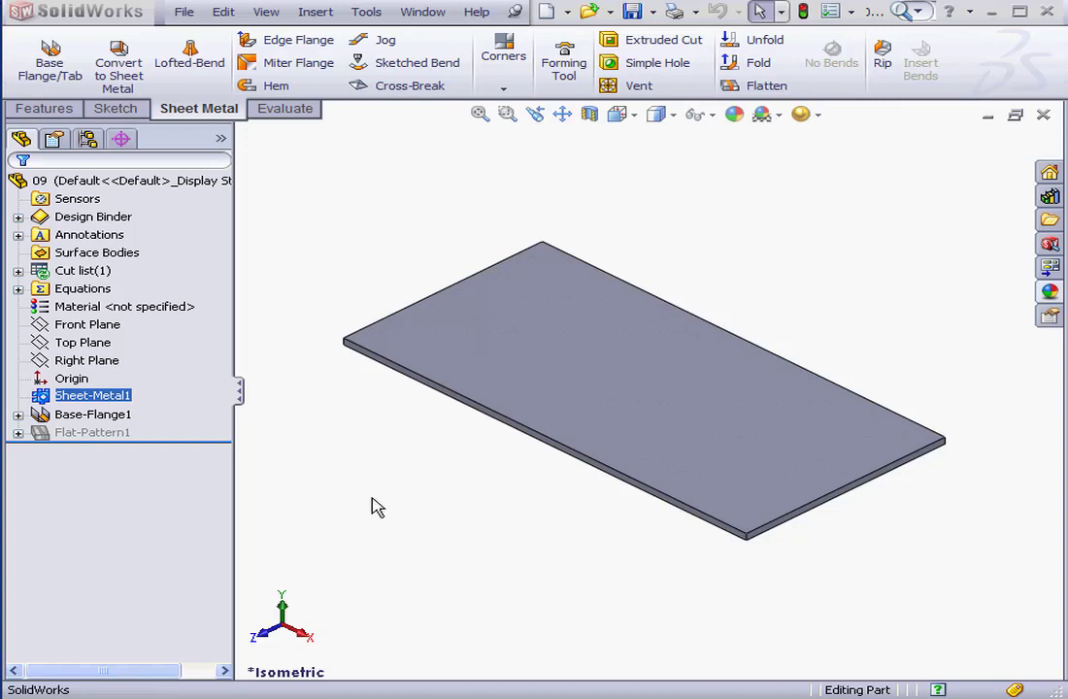
Start an edge flange on the plate's front edge, previewing at 8 mm length
left_click(291, 41)
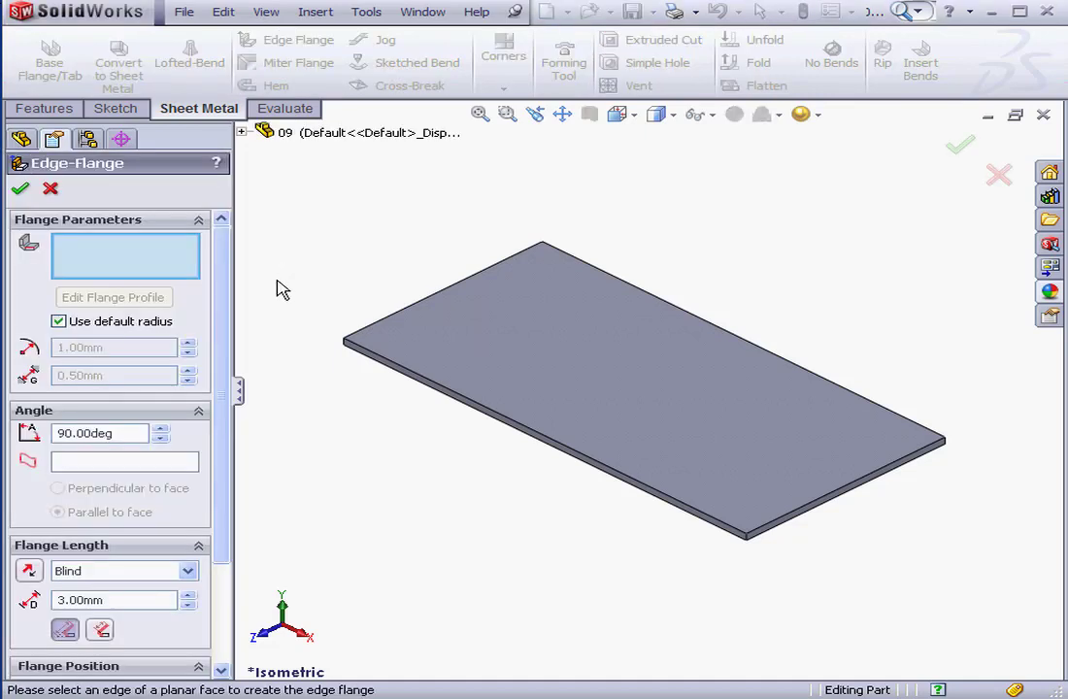
left_click(651, 492)
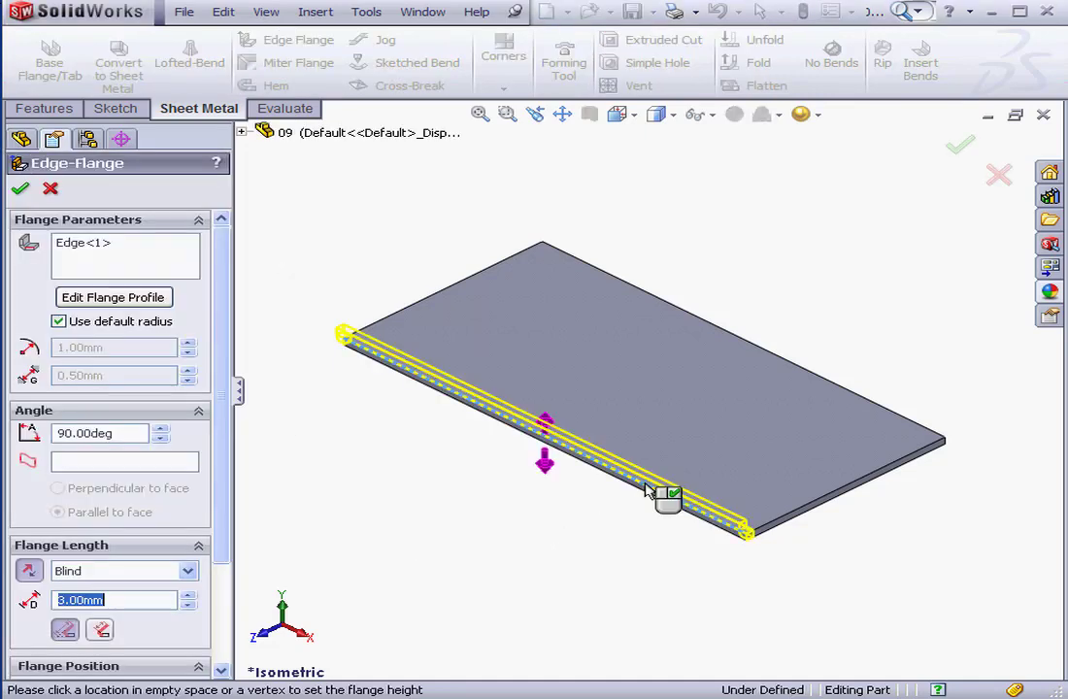
left_click(622, 430)
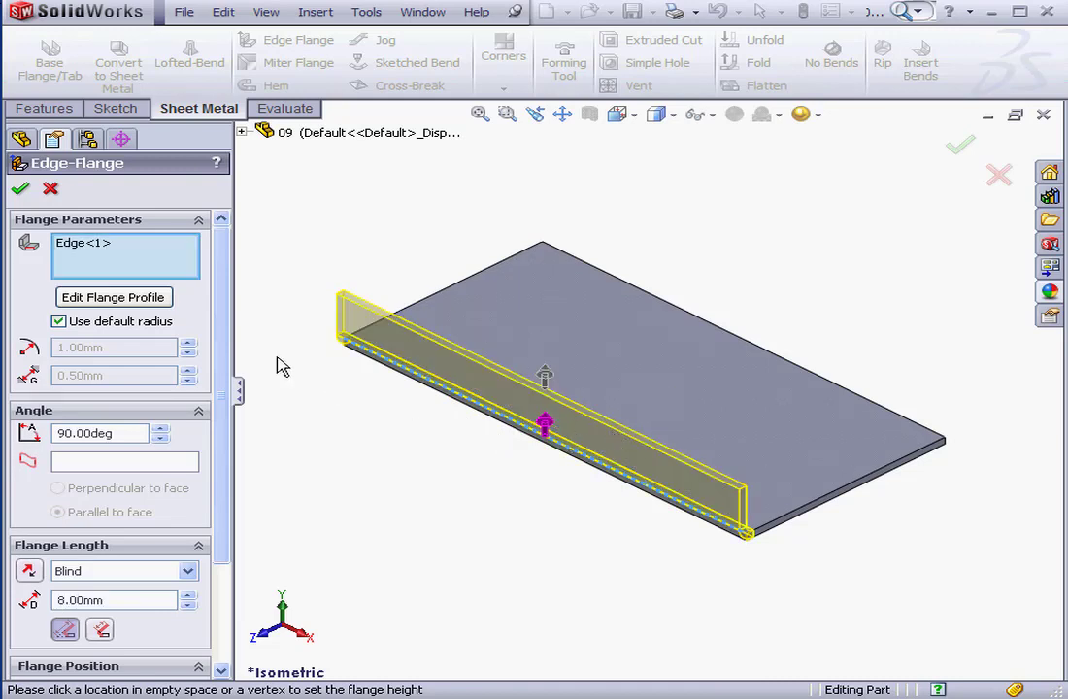
Shorten the flange profile from its right end and dimension its height to 10 mm
left_click(136, 298)
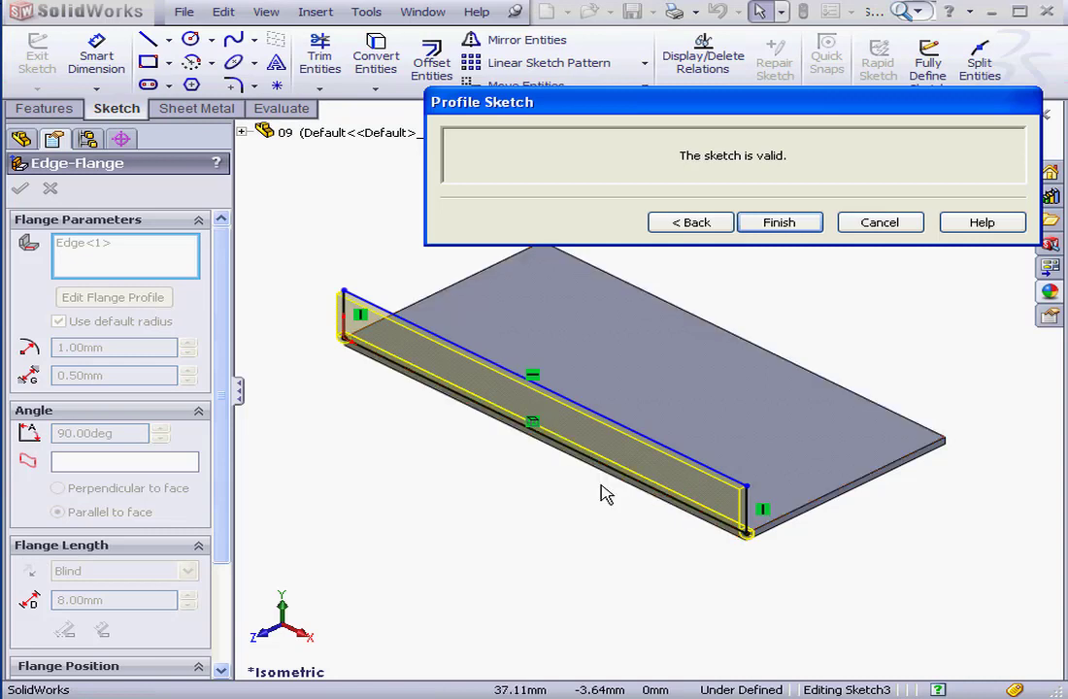
left_click(749, 515)
mouse_move(749, 517)
left_mouse_down()
mouse_move(646, 468)
mouse_move(656, 486)
left_mouse_up()
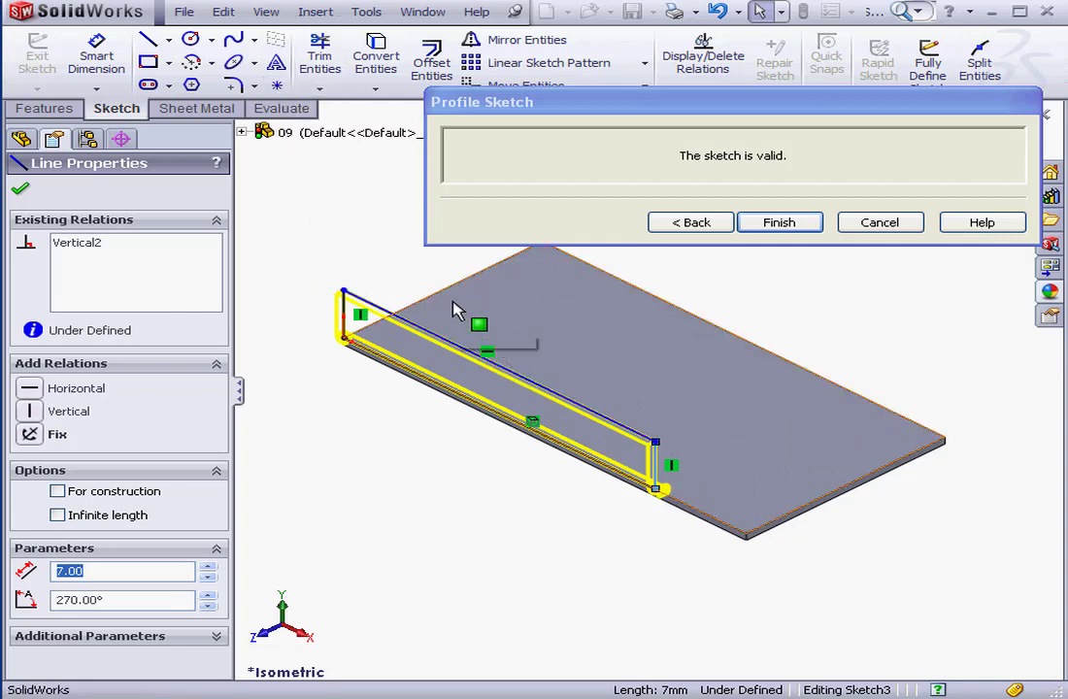
left_click(96, 56)
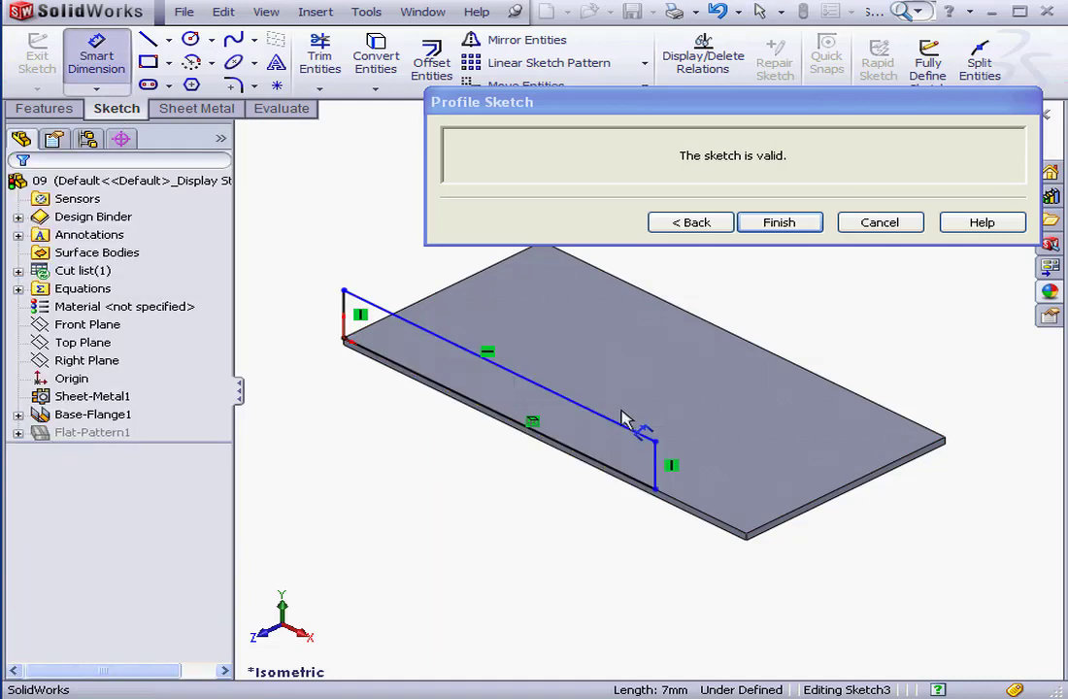
left_click(656, 474)
left_click(710, 486)
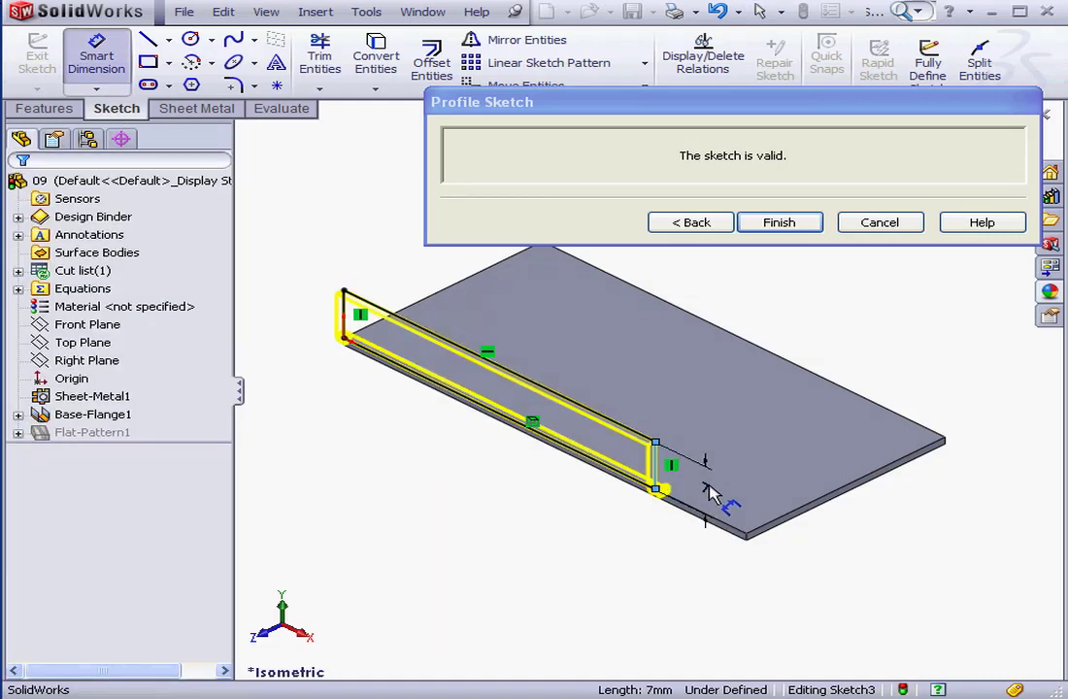
type("10")
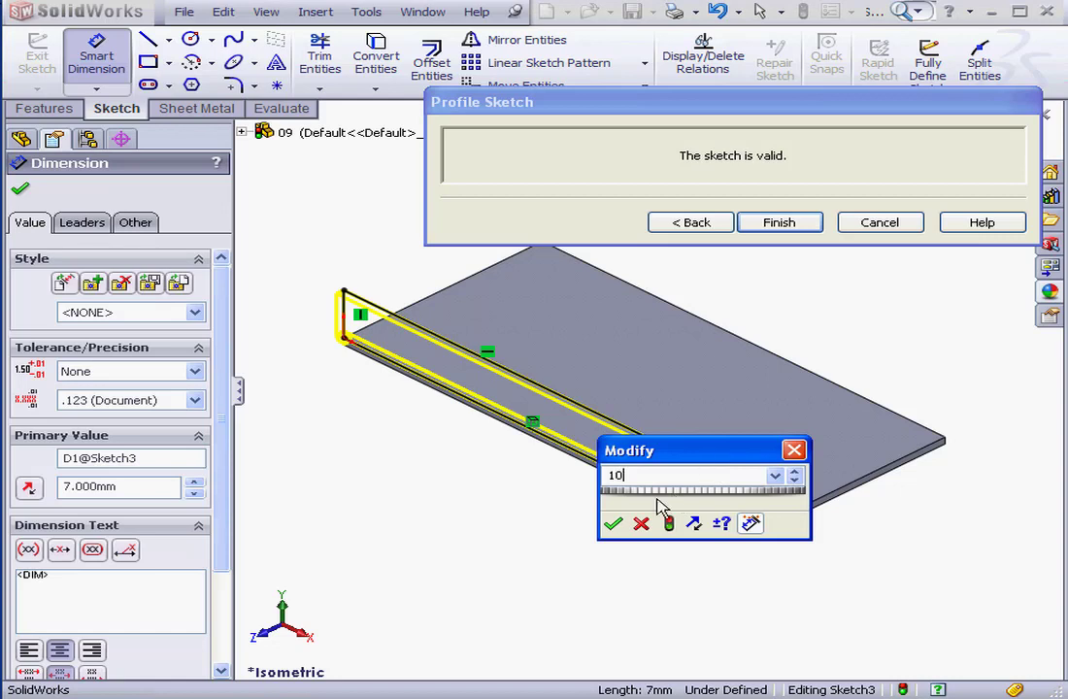
left_click(613, 523)
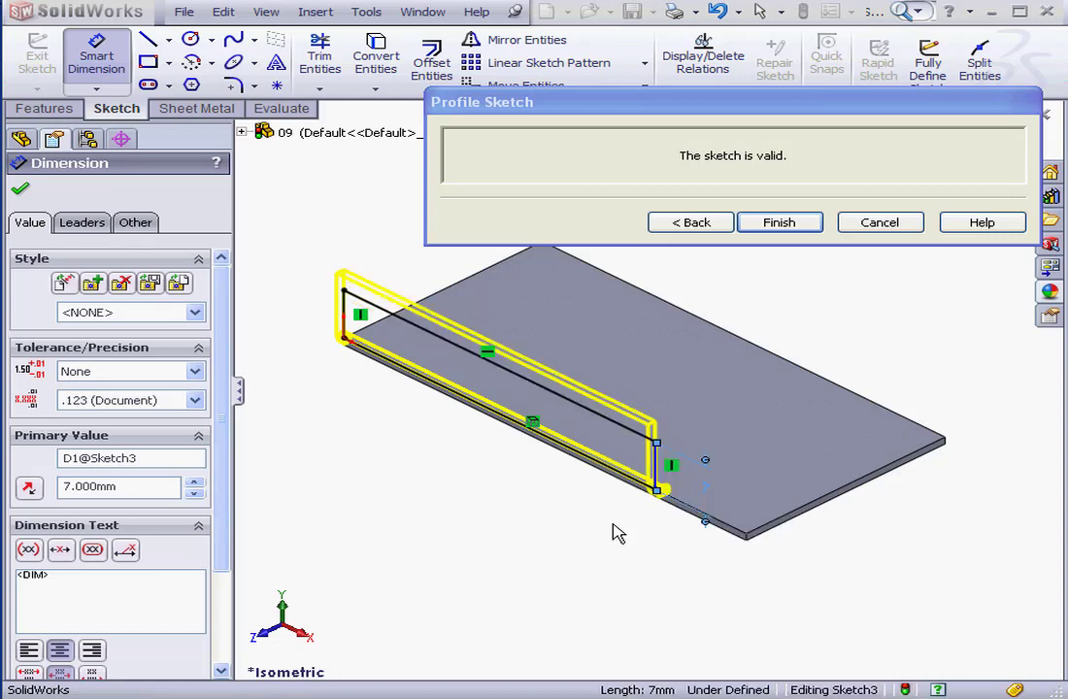
Dimension the profile's right edge 10 mm from the plate's right front corner
left_click(748, 535)
left_click(665, 468)
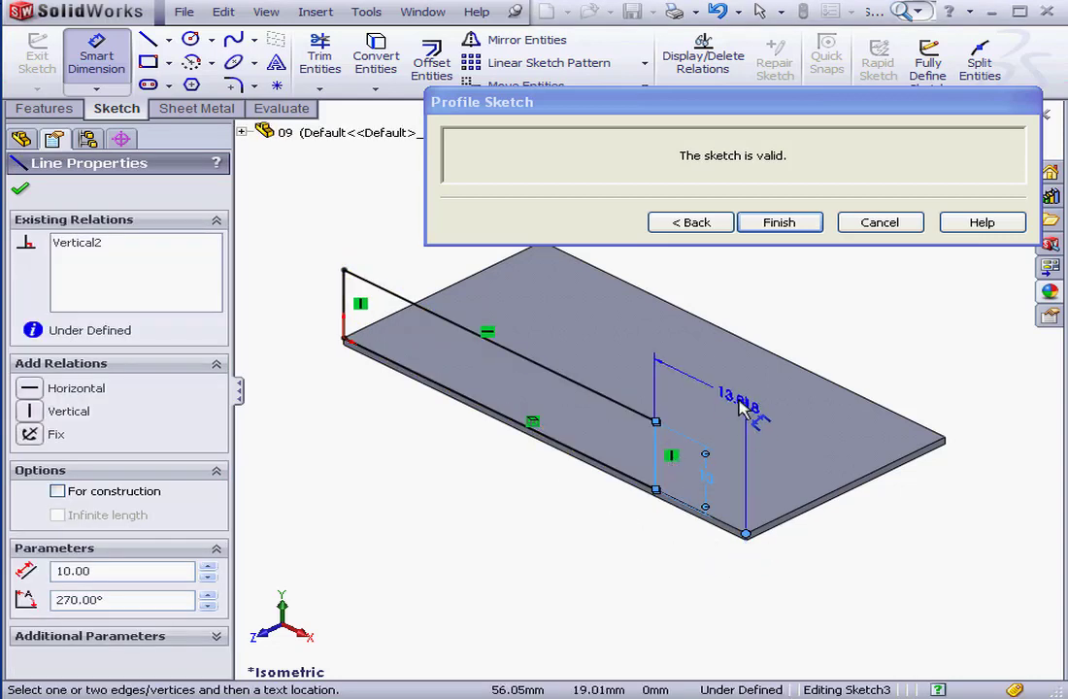
left_click(773, 430)
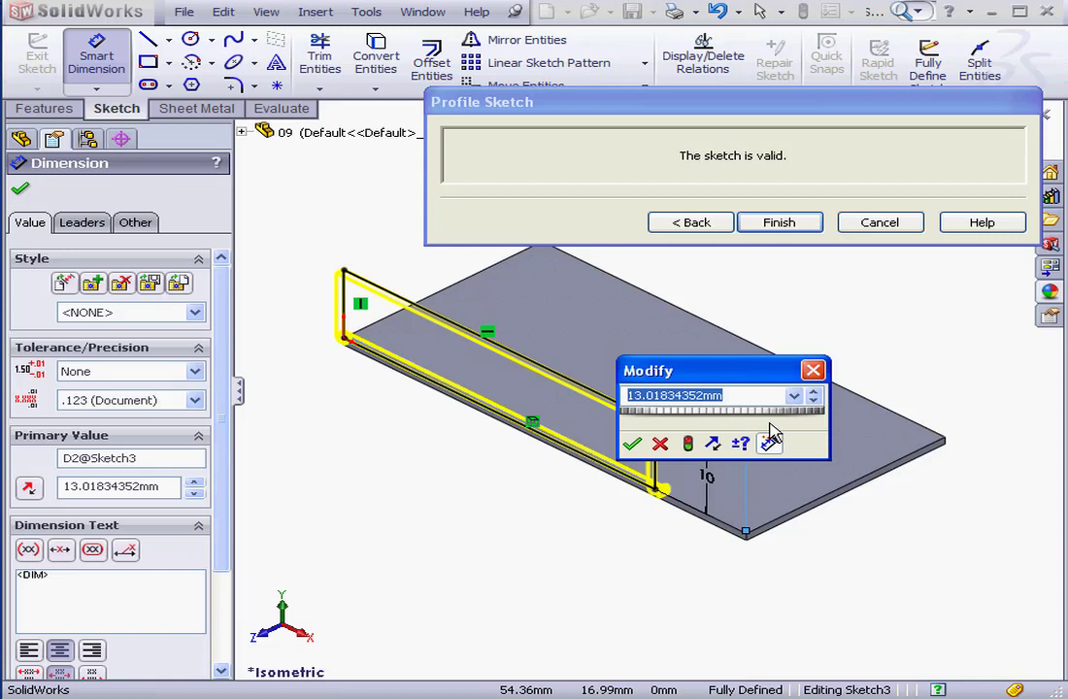
type("10")
left_click(632, 444)
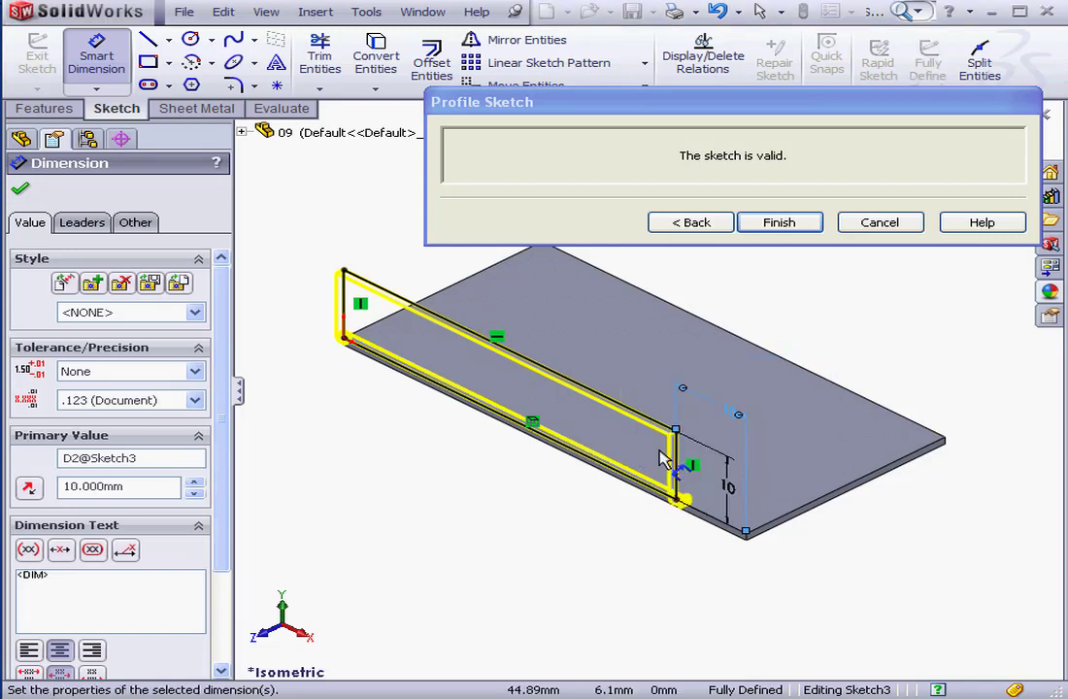
Finish the profile to create Edge-Flange1 and zoom in on the relief cut at its end
left_click(780, 223)
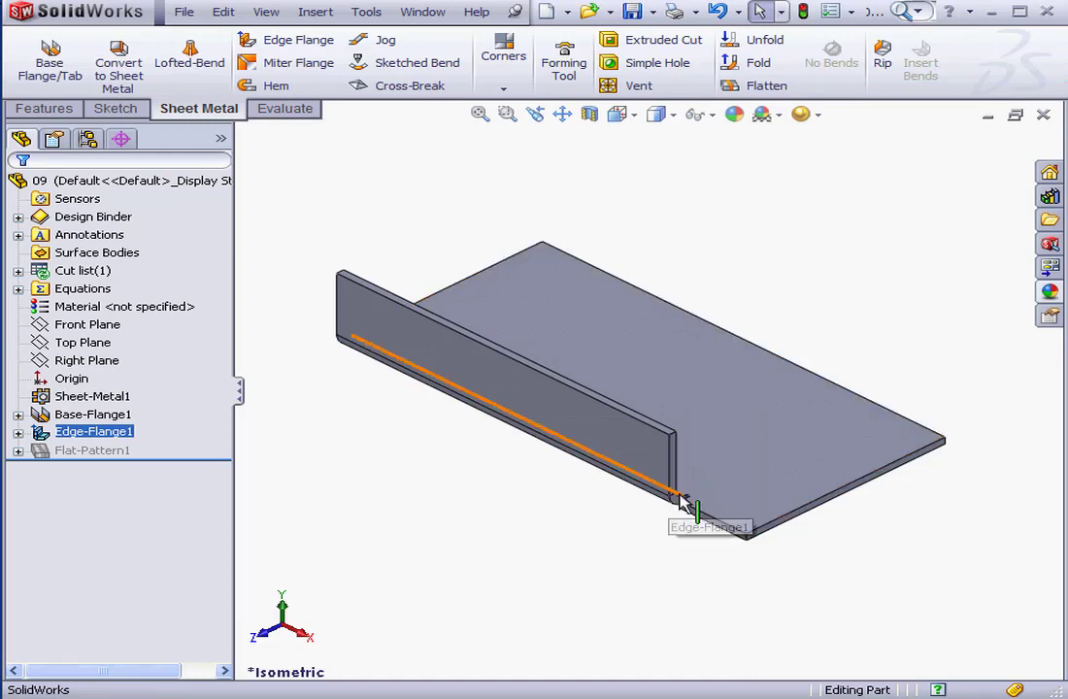
scroll(684, 502, "down", 4)
scroll(685, 483, "down", 2)
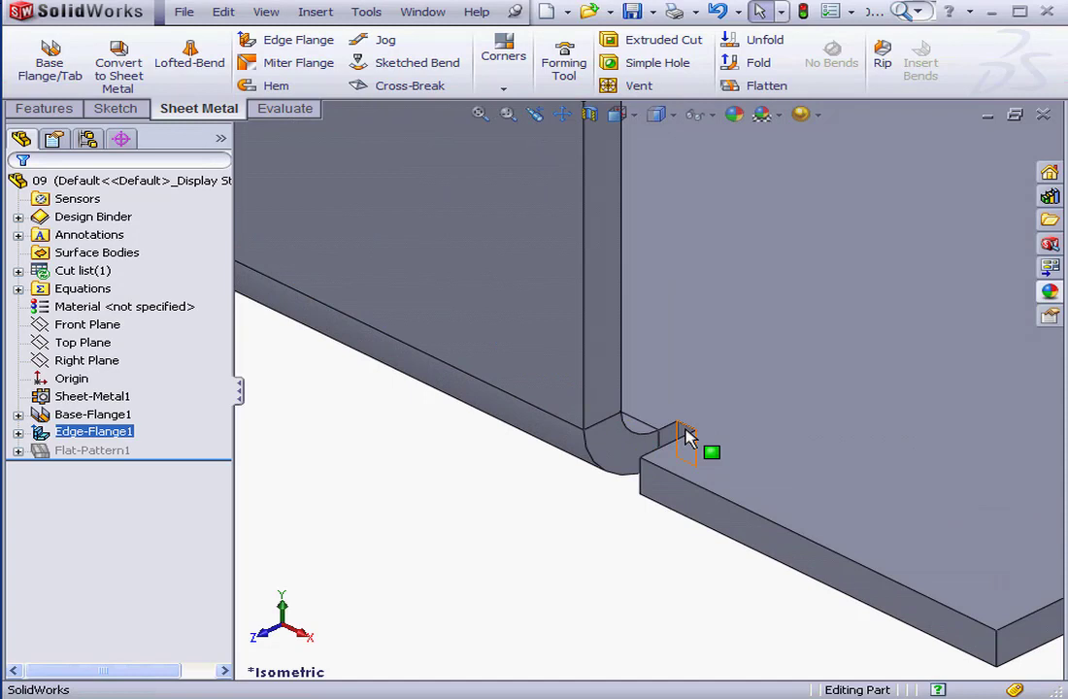
scroll(673, 434, "down", 2)
scroll(673, 434, "down", 3)
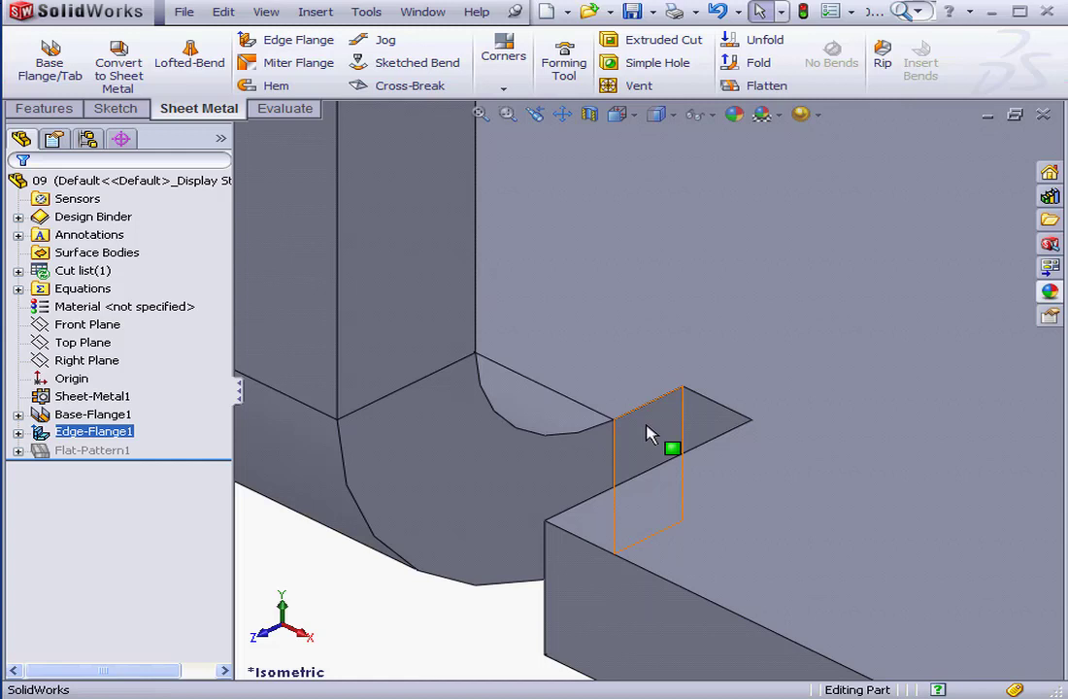
Edit Sheet-Metal1 to keep Rectangular auto relief at ratio 0.5 and rebuild the part
right_click(107, 398)
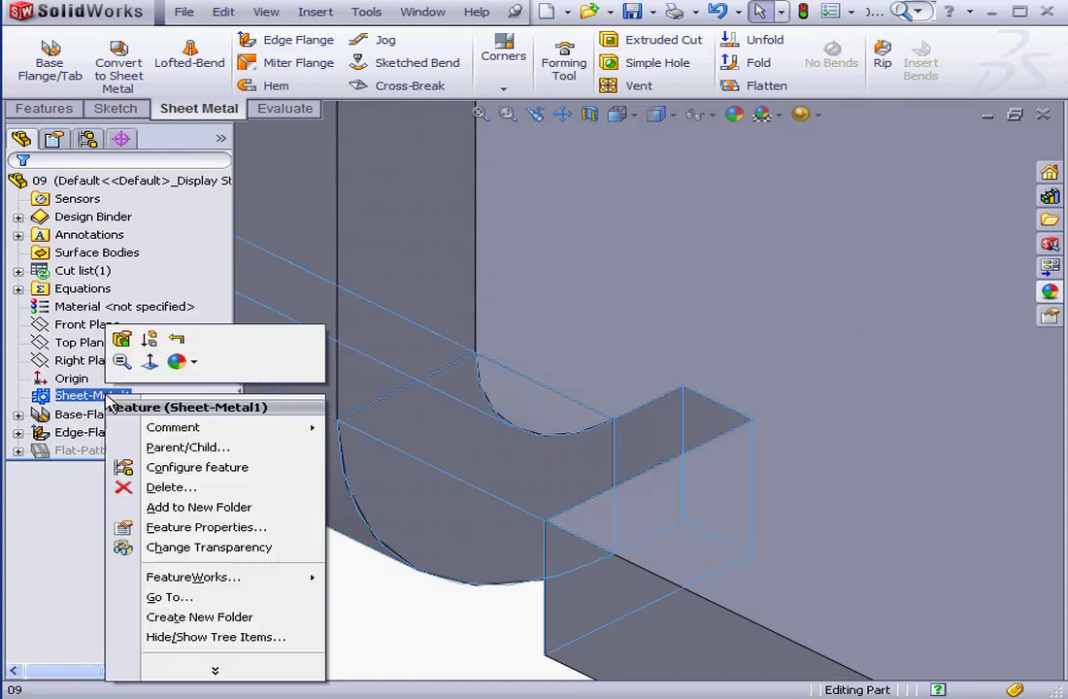
left_click(121, 342)
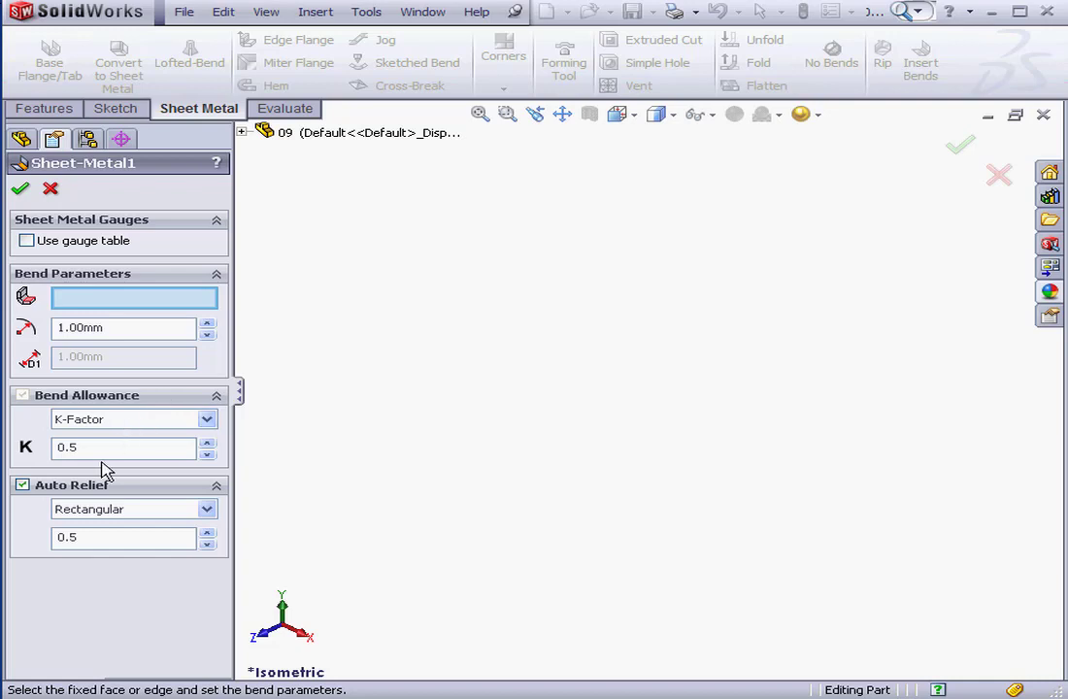
left_click(23, 485)
left_click(22, 486)
left_click(208, 510)
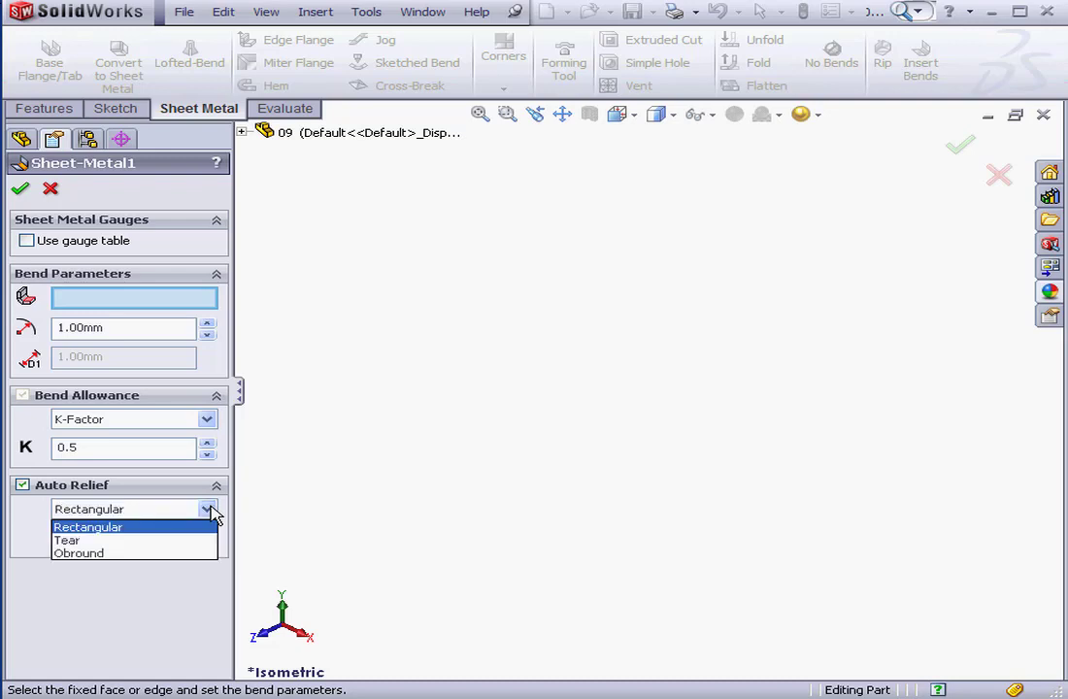
left_click(116, 531)
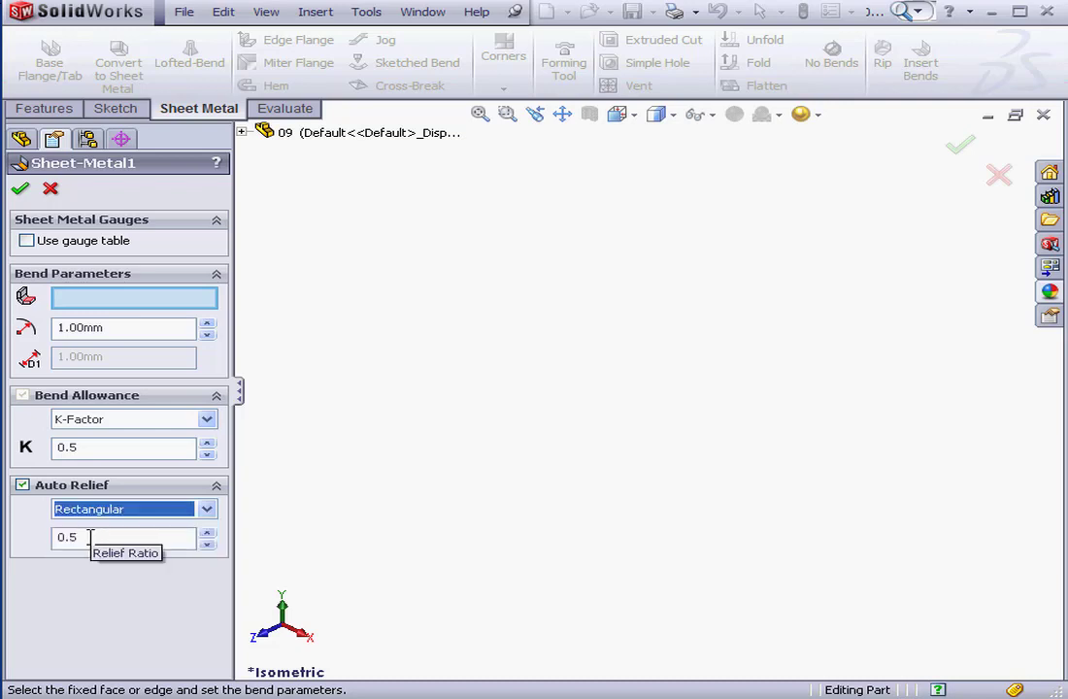
left_click(98, 540)
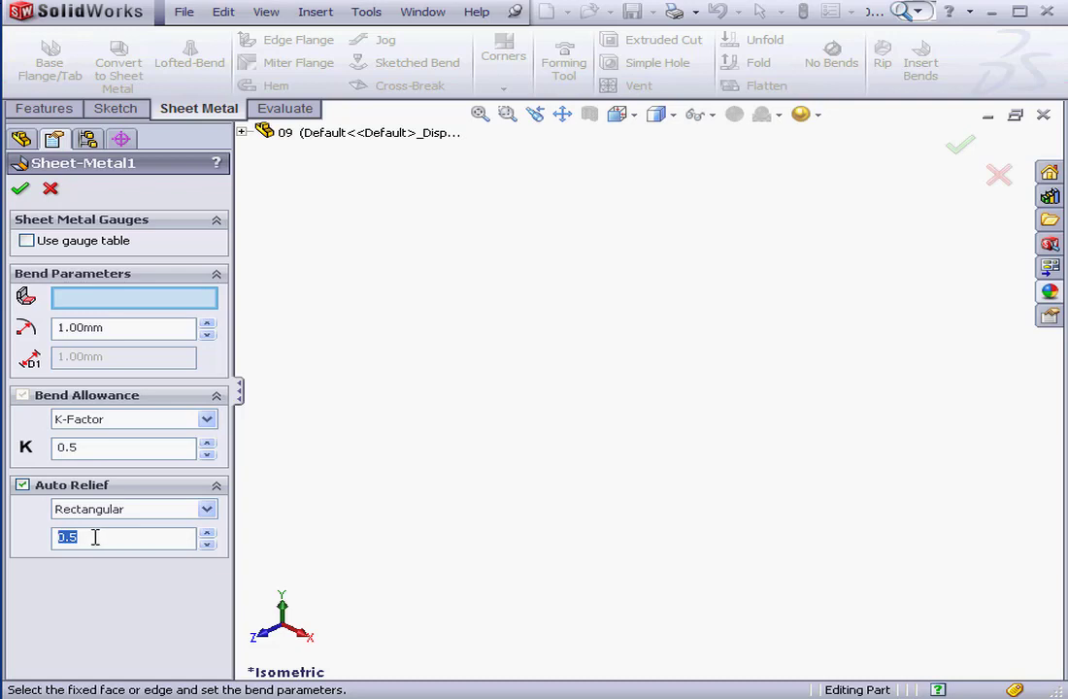
left_click(21, 188)
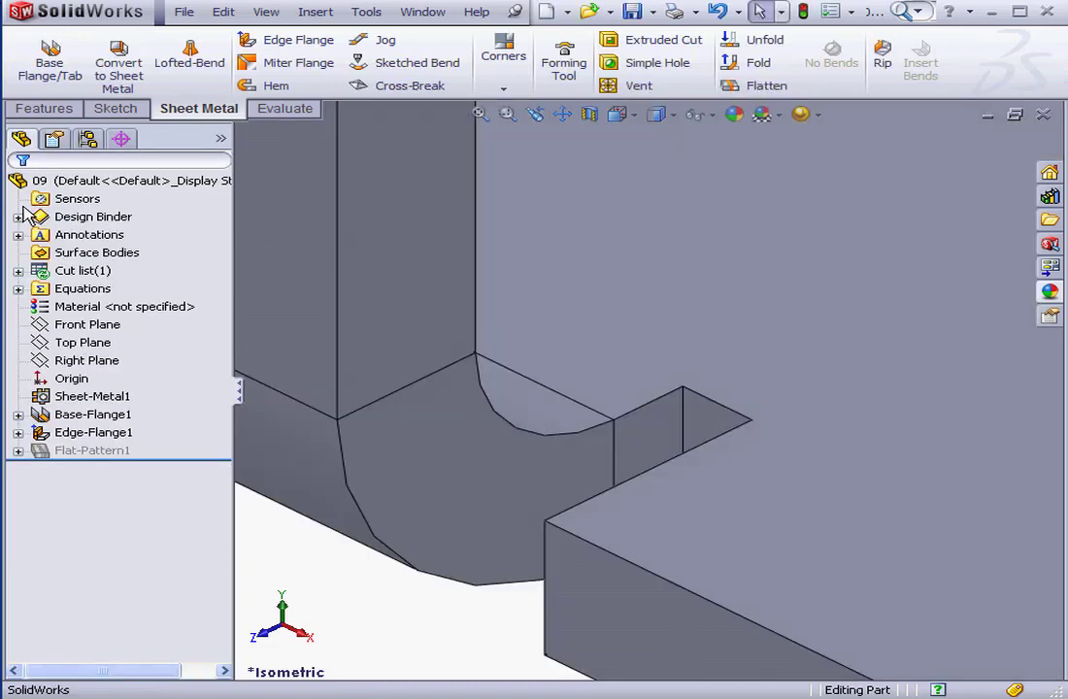
Measure the rectangular relief notch's edges, confirming it is 0.50 mm wide
left_click(278, 110)
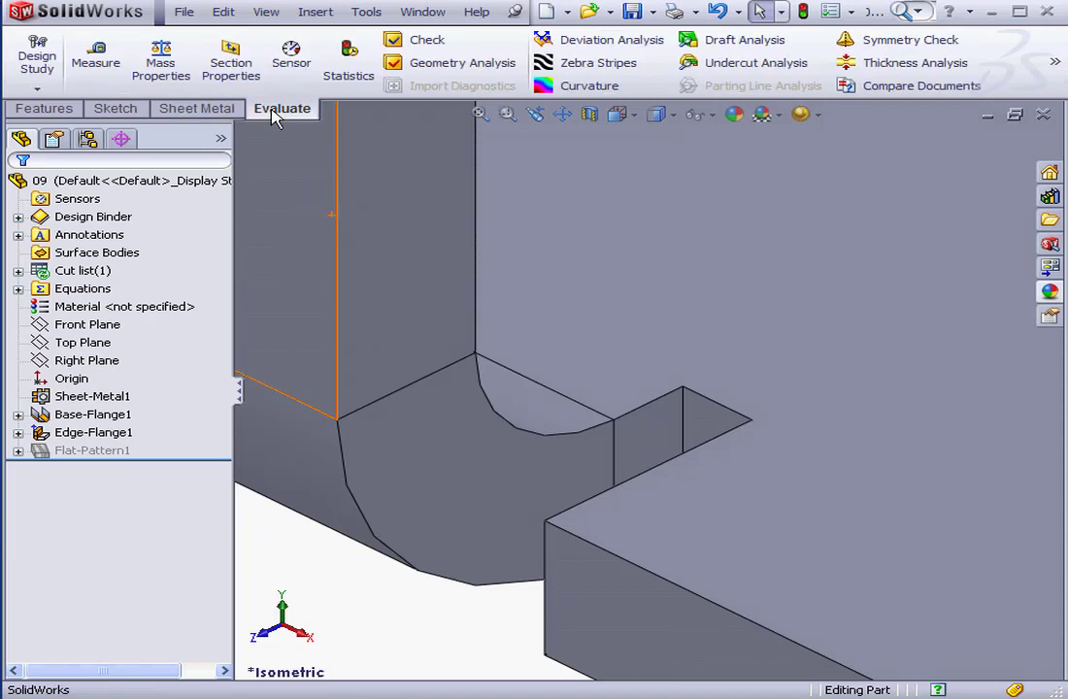
left_click(94, 60)
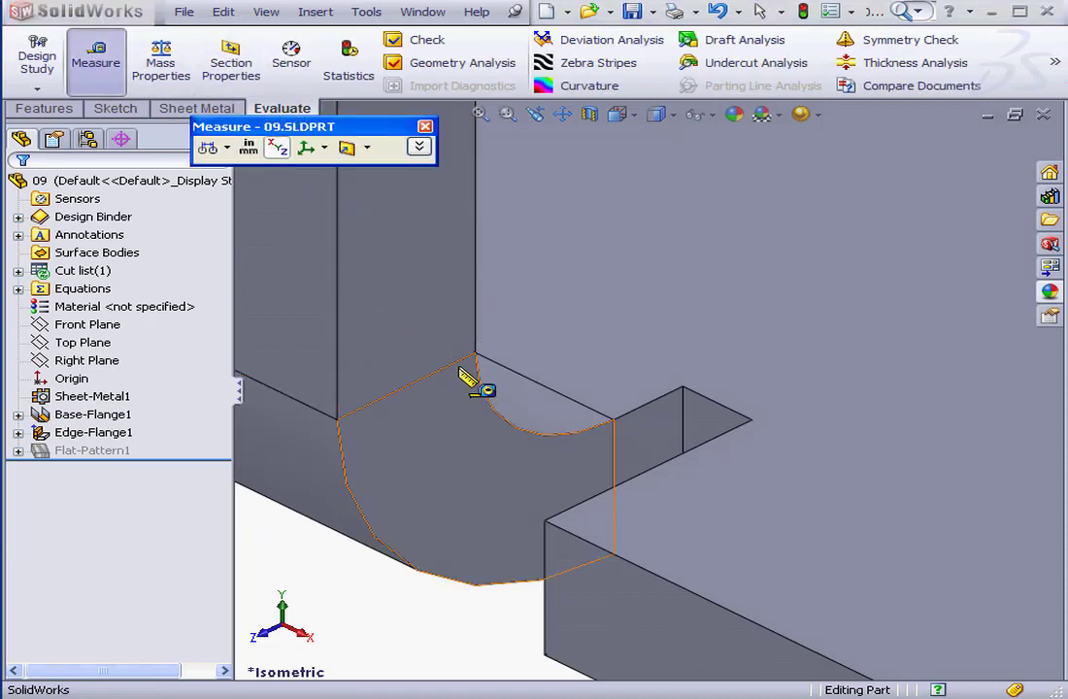
left_click(668, 399)
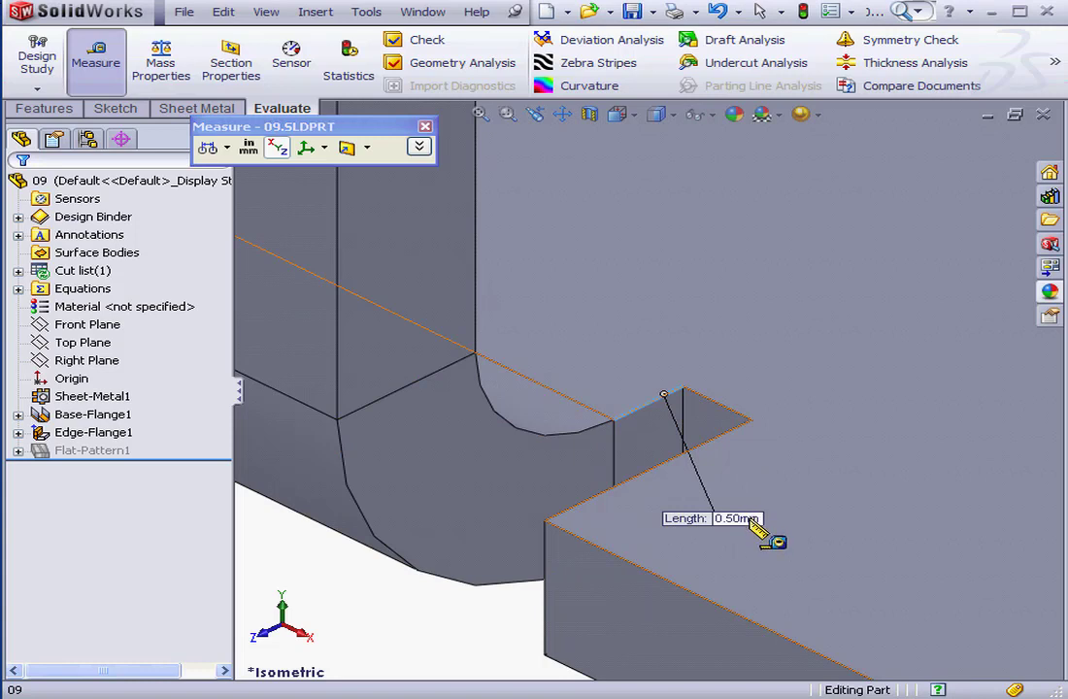
right_click(739, 307)
left_click(830, 406)
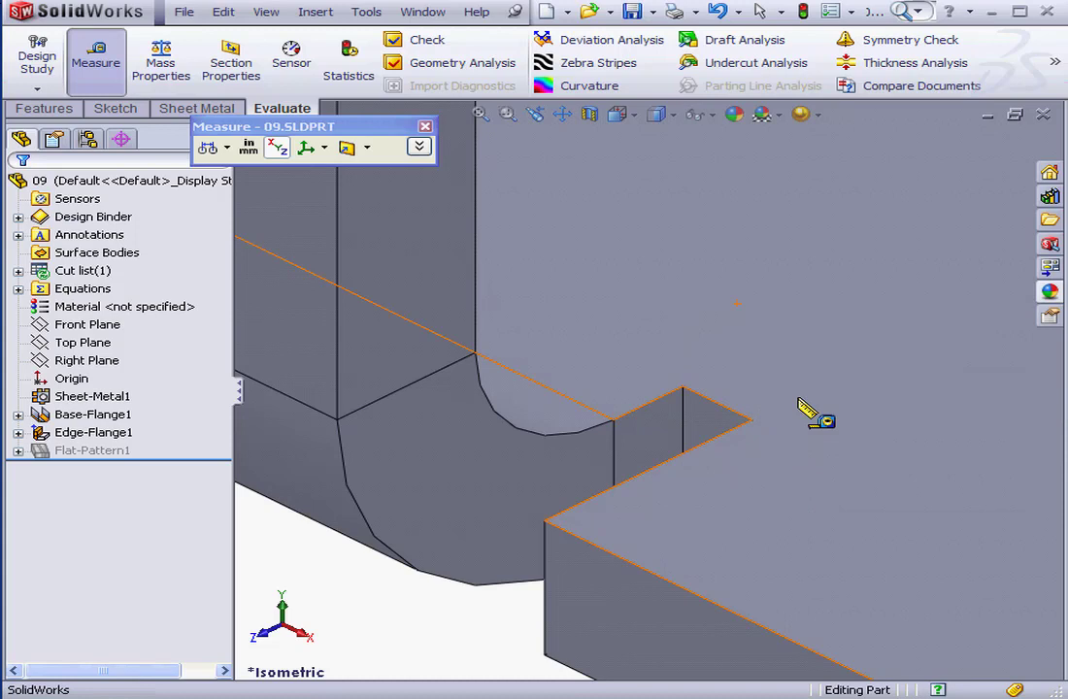
left_click(730, 408)
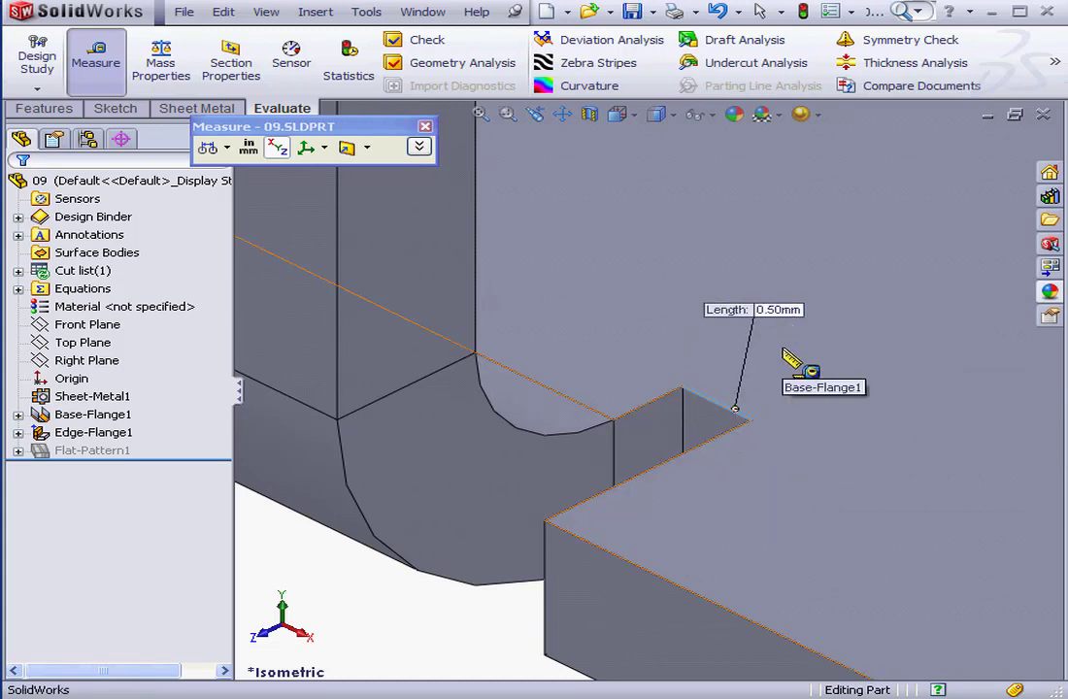
left_click(425, 126)
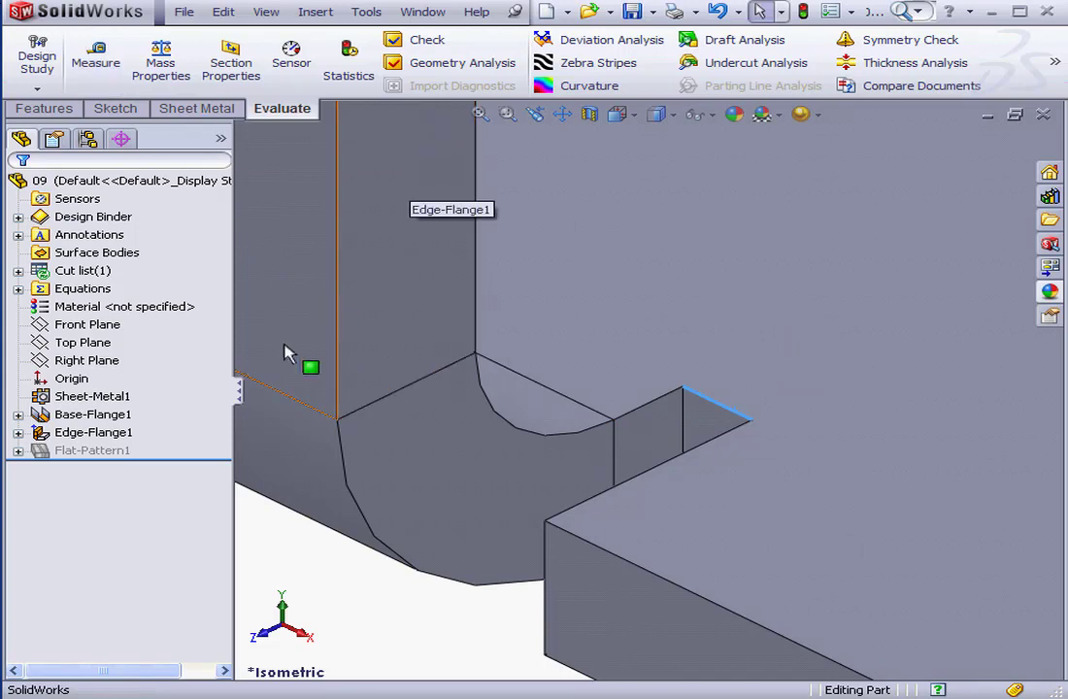
Change Sheet-Metal1's auto relief to Obround with a relief ratio of 1
left_click(124, 399)
right_click(125, 400)
left_click(146, 348)
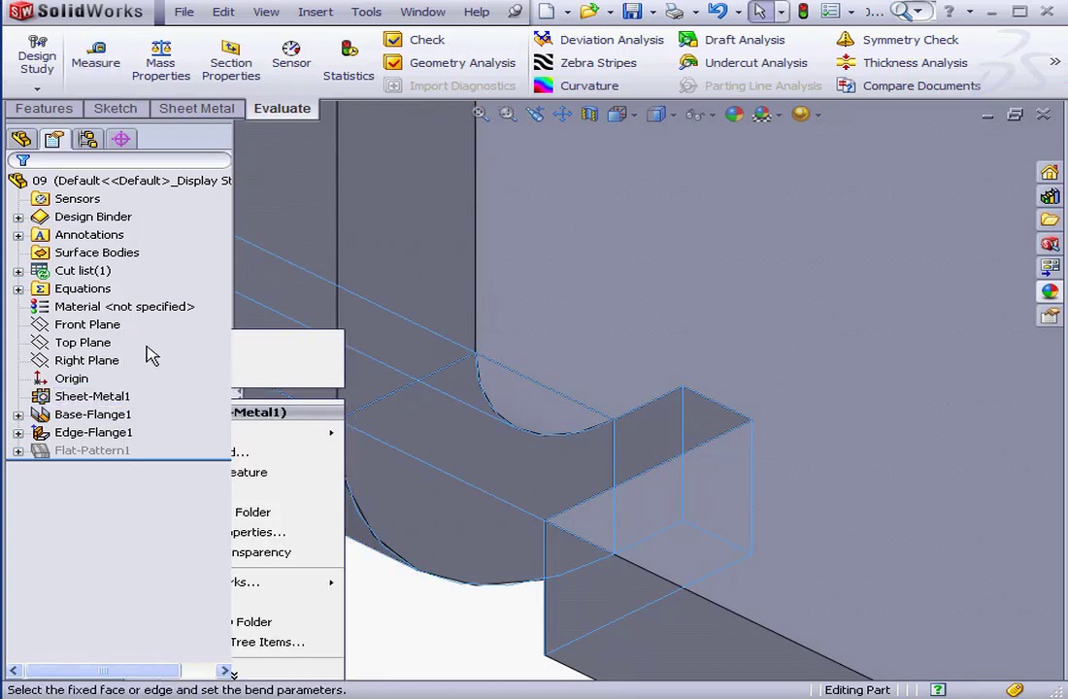
left_click(208, 510)
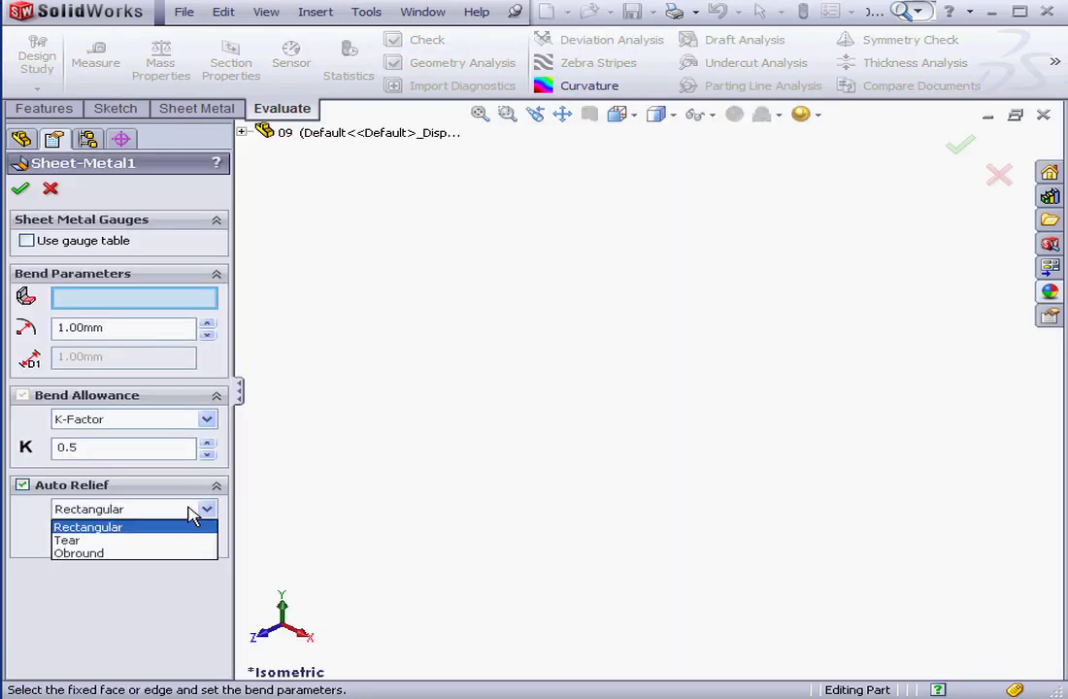
left_click(86, 554)
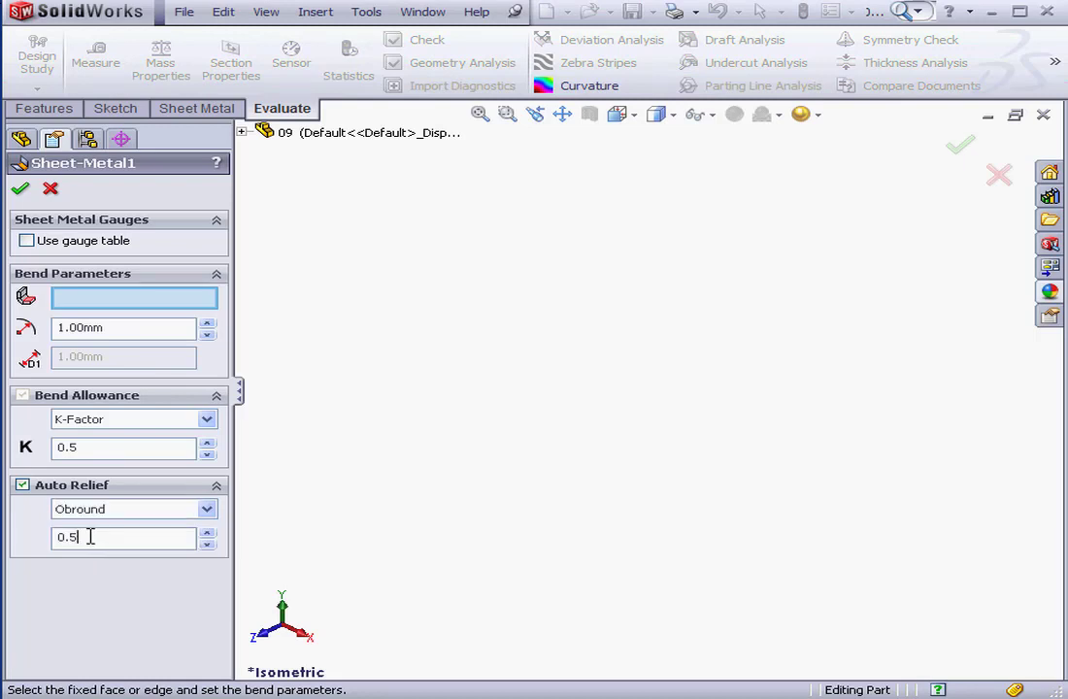
left_click_drag(91, 542, 53, 543)
type("1")
left_click(21, 188)
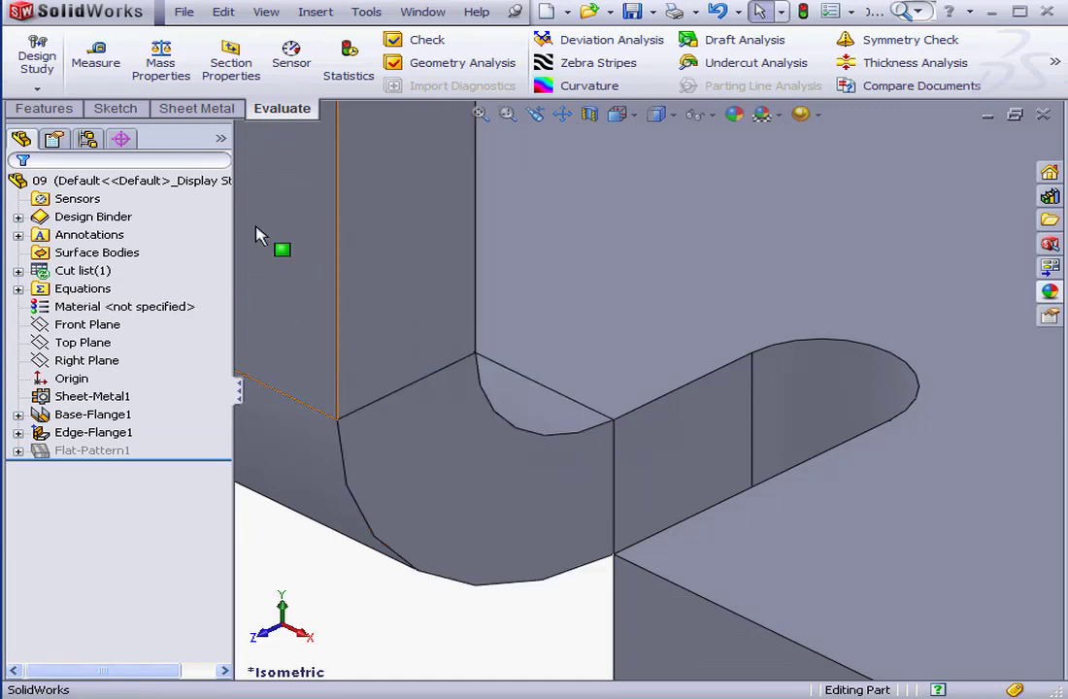
left_click(103, 74)
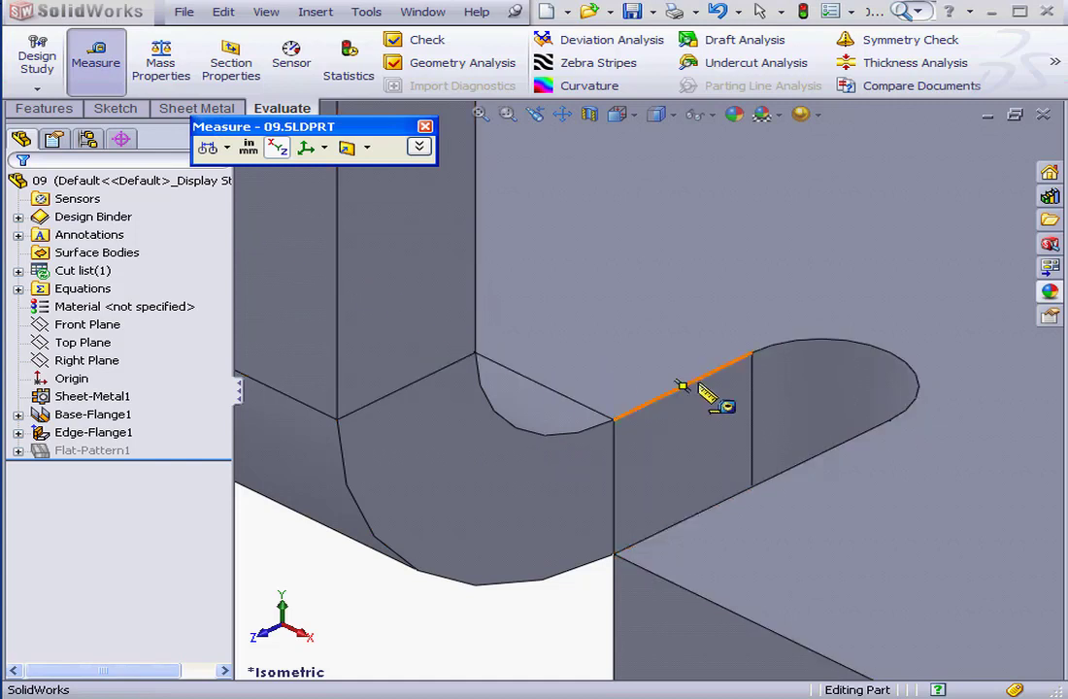
left_click(719, 369)
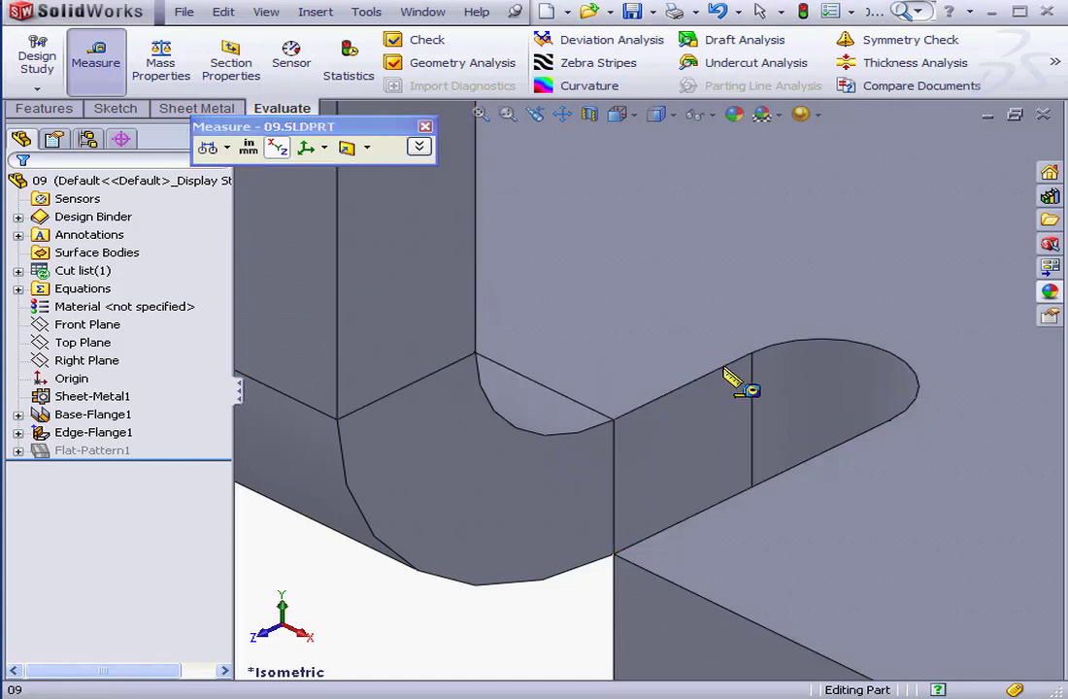
right_click(785, 495)
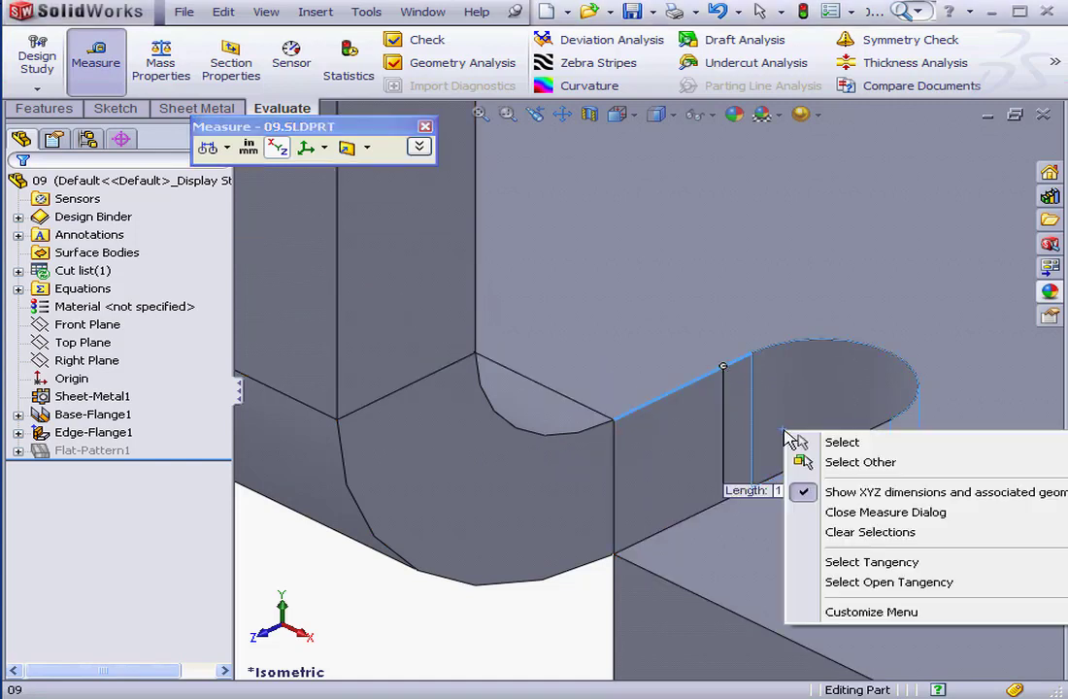
left_click(877, 530)
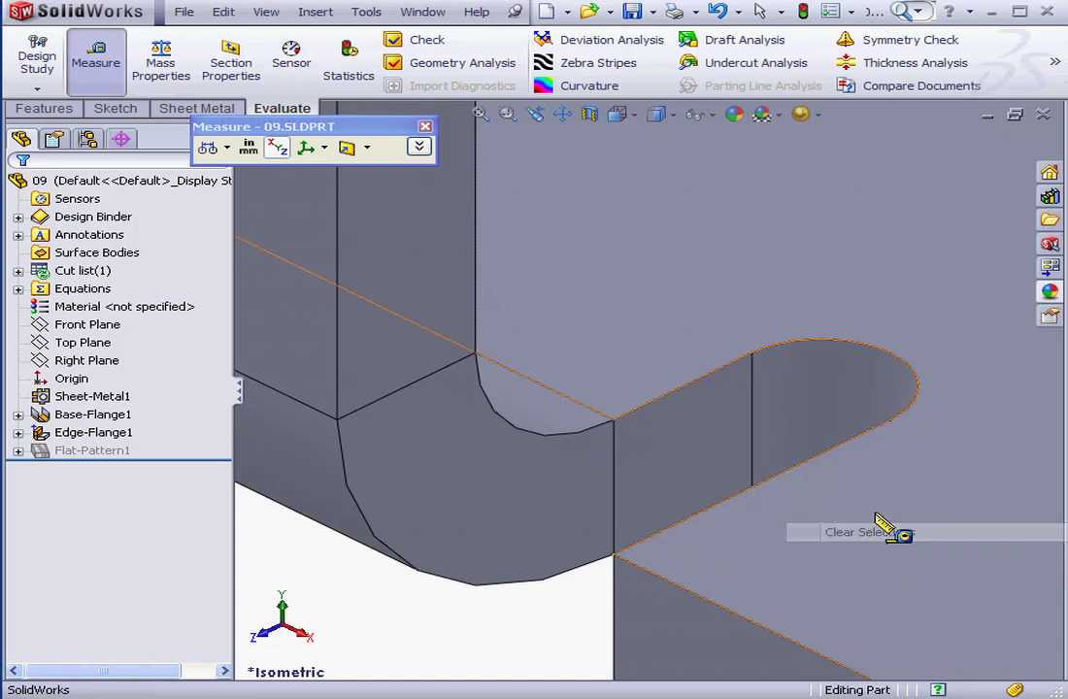
left_click(752, 353)
left_click(892, 421)
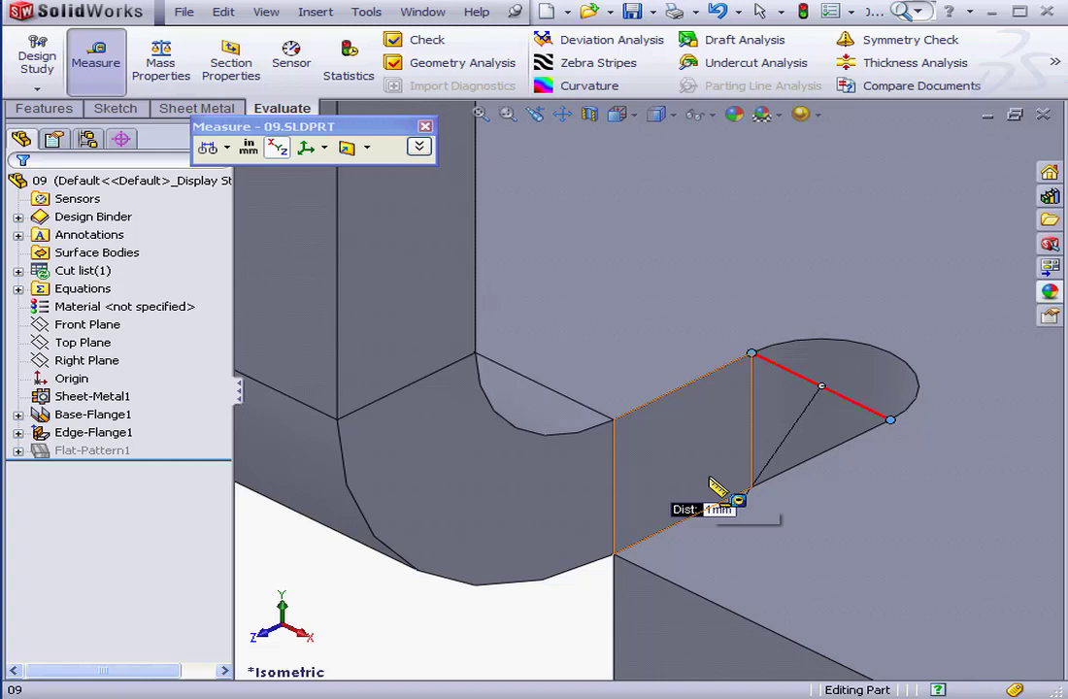
left_click(426, 127)
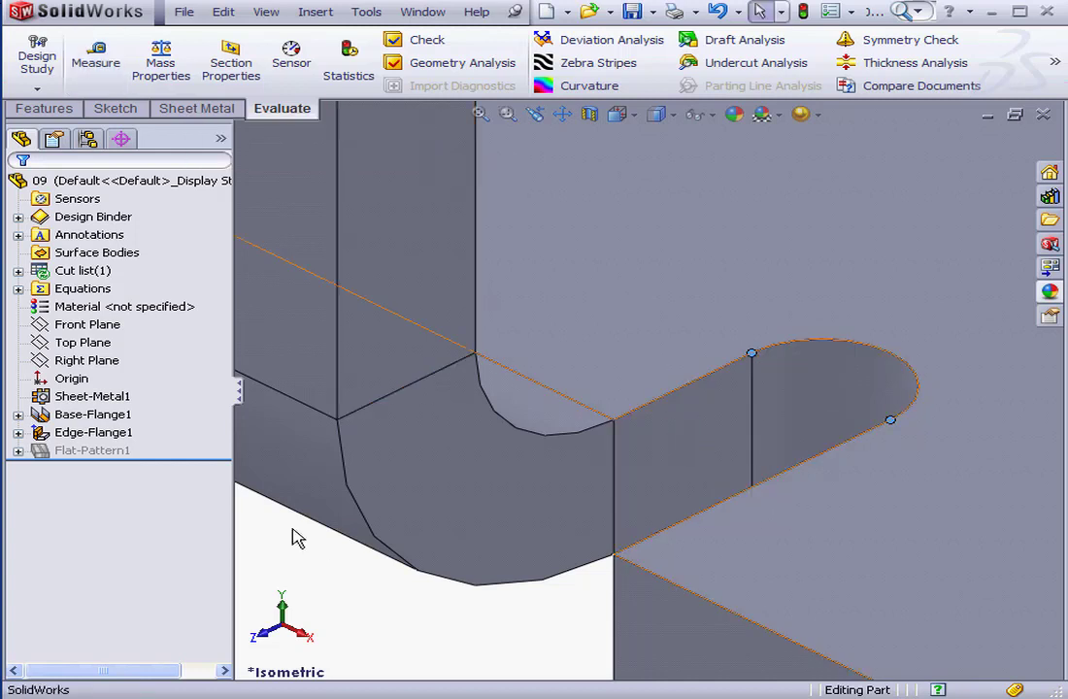
left_click(92, 398)
Switch Sheet-Metal1's auto relief type to Tear
right_click(93, 397)
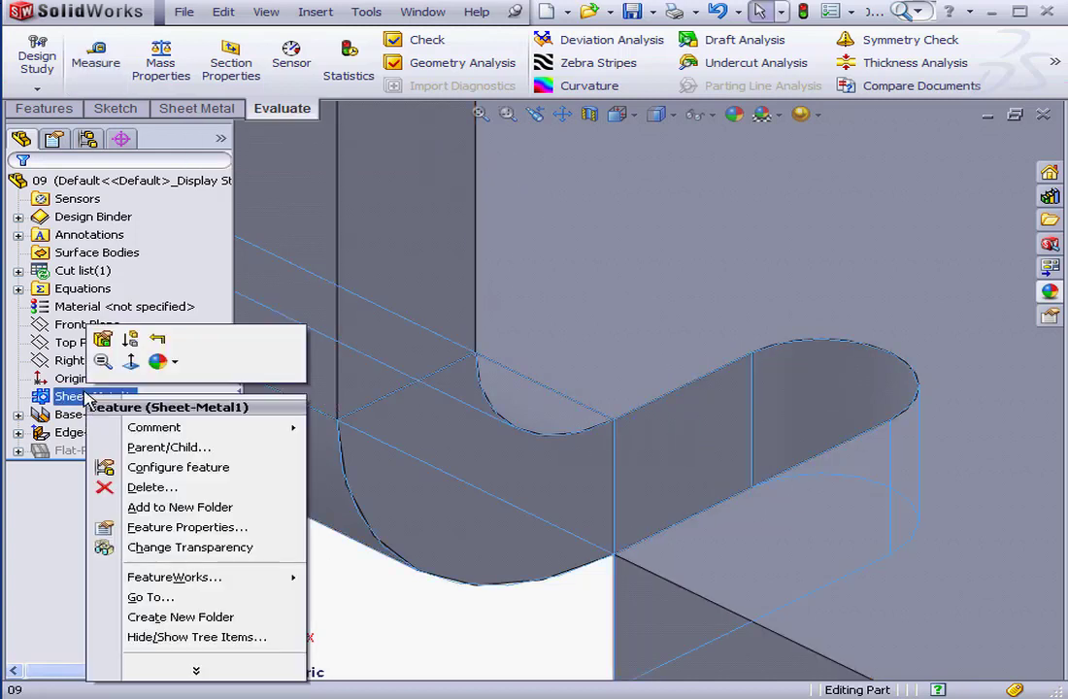
left_click(102, 337)
left_click(207, 509)
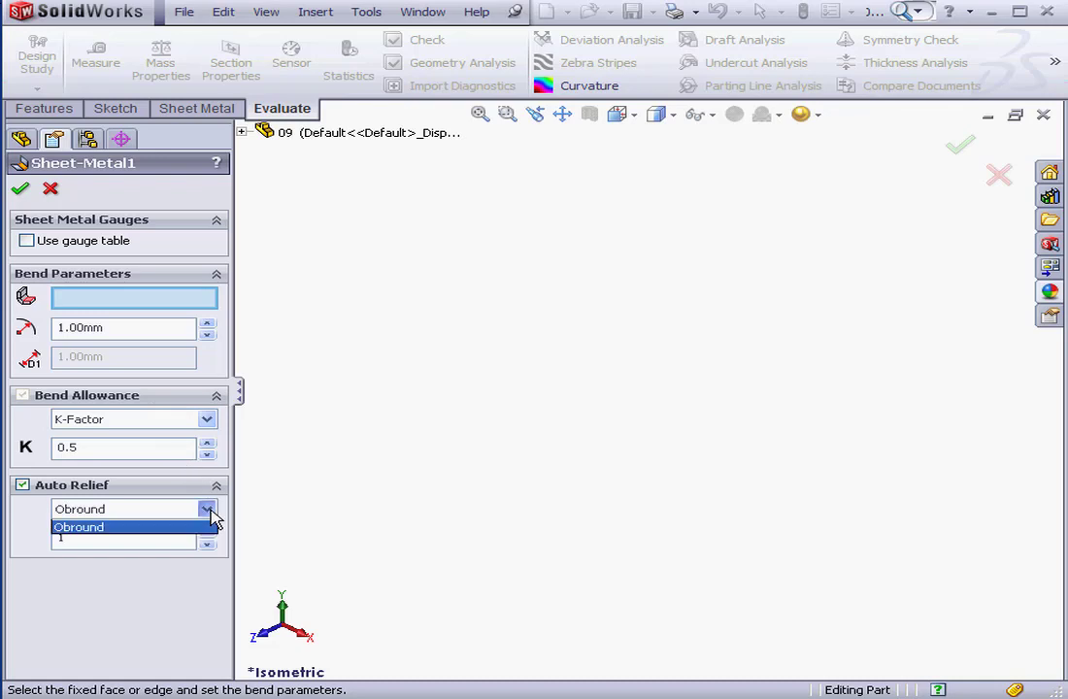
left_click(108, 541)
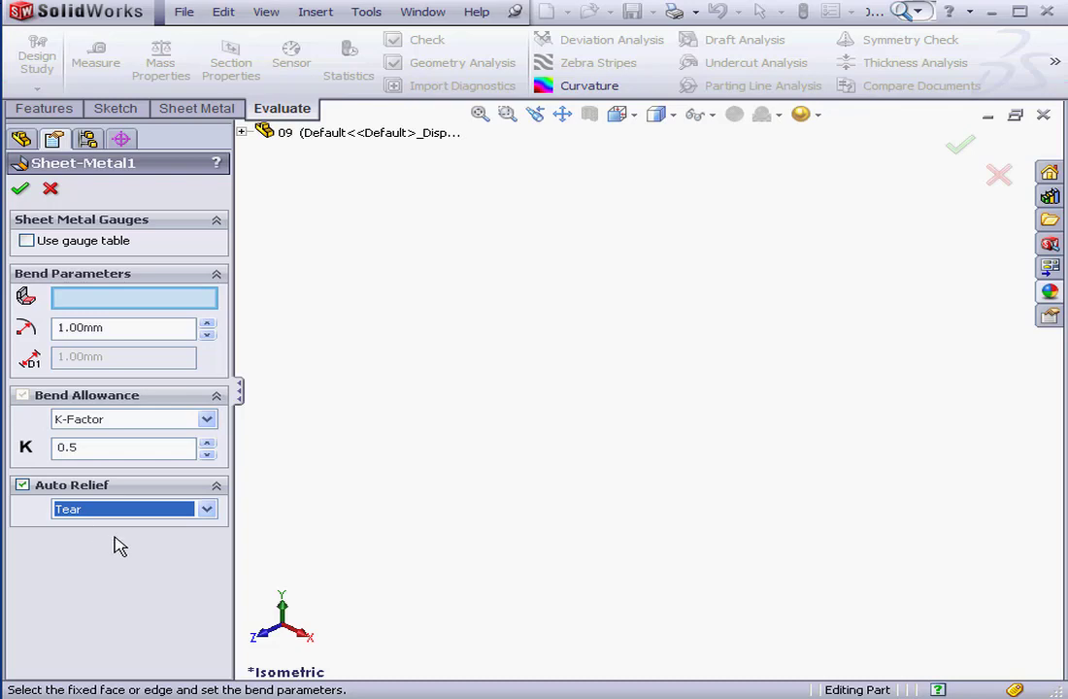
left_click(21, 187)
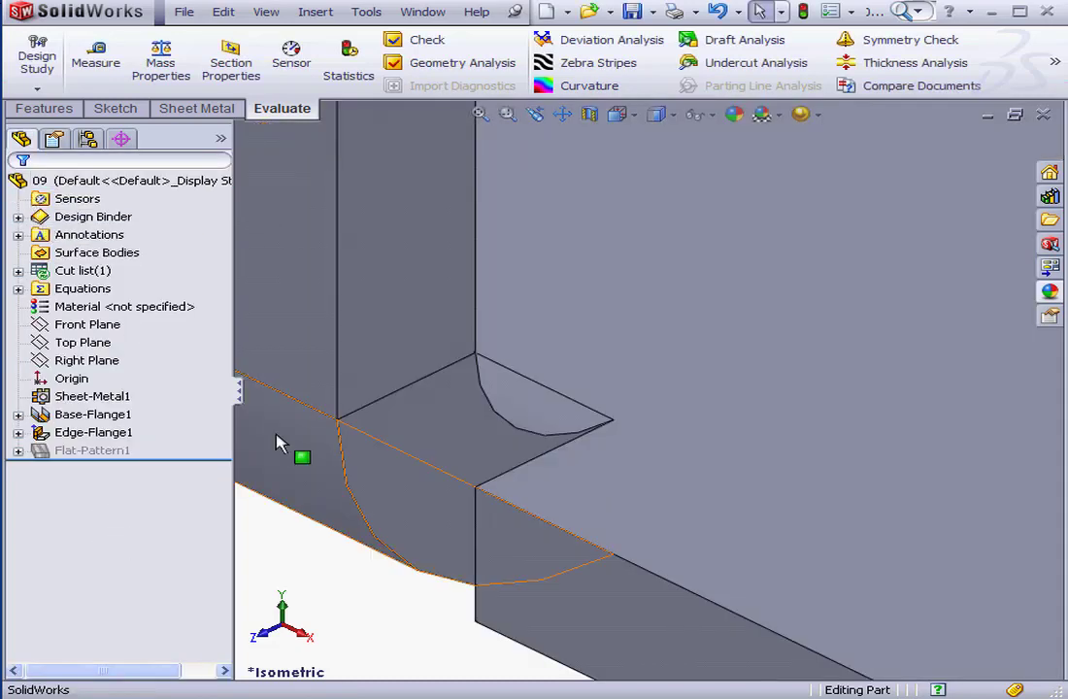